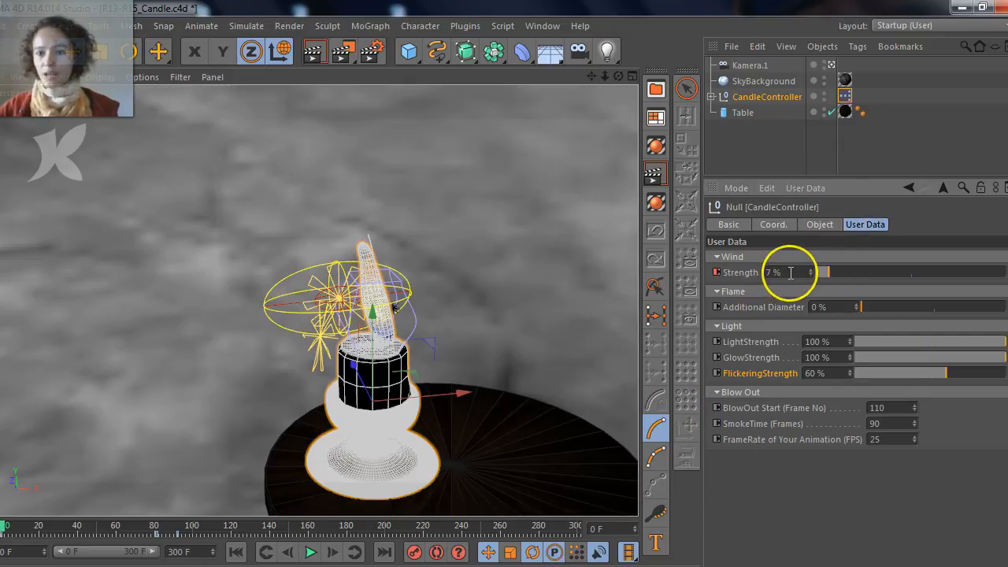
Scrub the animation from frame 0 to frame 81 and back to preview the flame under the current wind strength
{"action": "left_click", "coordinate": [737, 269]}
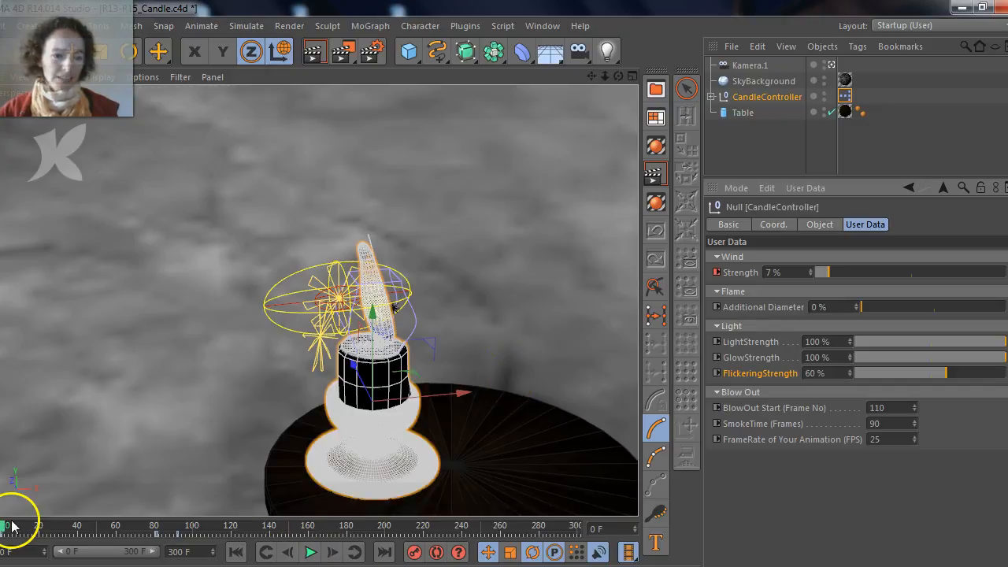
{"action": "left_click_drag", "start_coordinate": [4, 538], "coordinate": [157, 539]}
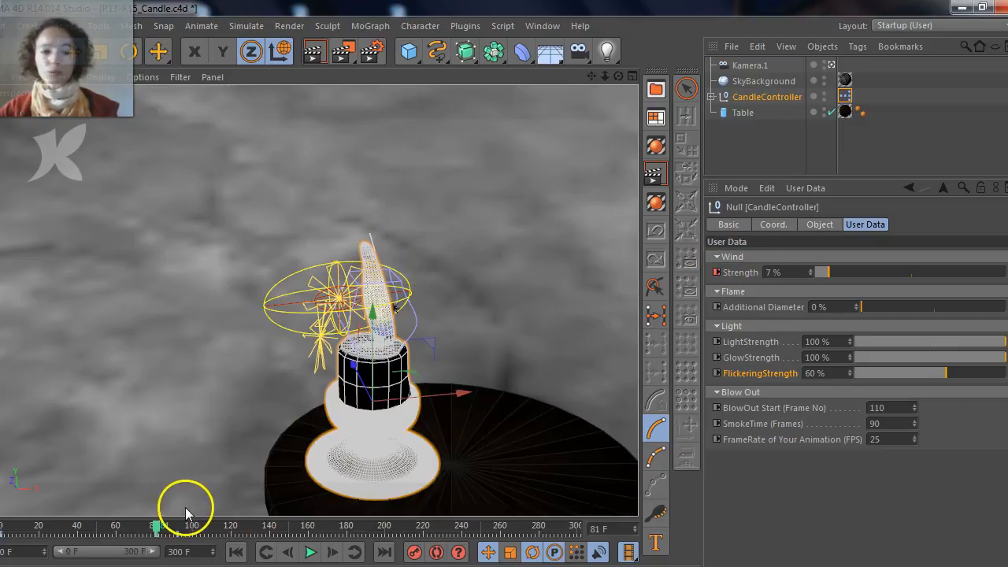
{"action": "left_click_drag", "start_coordinate": [157, 525], "coordinate": [2, 527]}
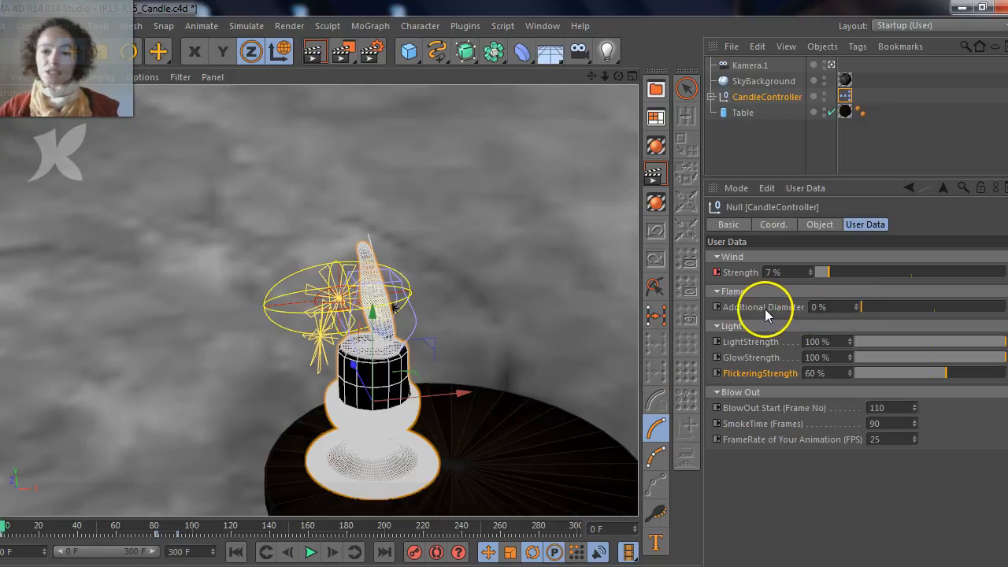
{"action": "mouse_move", "coordinate": [866, 311]}
{"action": "left_mouse_down"}
{"action": "mouse_move", "coordinate": [1007, 311]}
{"action": "mouse_move", "coordinate": [920, 295]}
{"action": "mouse_move", "coordinate": [857, 305]}
{"action": "mouse_move", "coordinate": [1007, 306]}
{"action": "mouse_move", "coordinate": [851, 307]}
{"action": "left_mouse_up"}
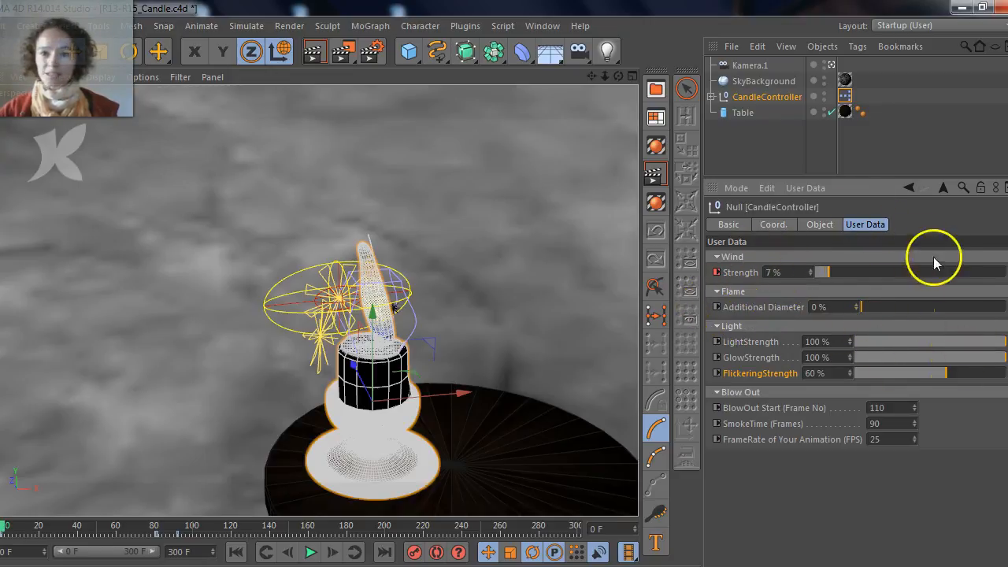
Set the limits of CandleController's Additional Diameter user data to a maximum of 200 % and a minimum of -100 %
{"action": "left_click", "coordinate": [805, 188]}
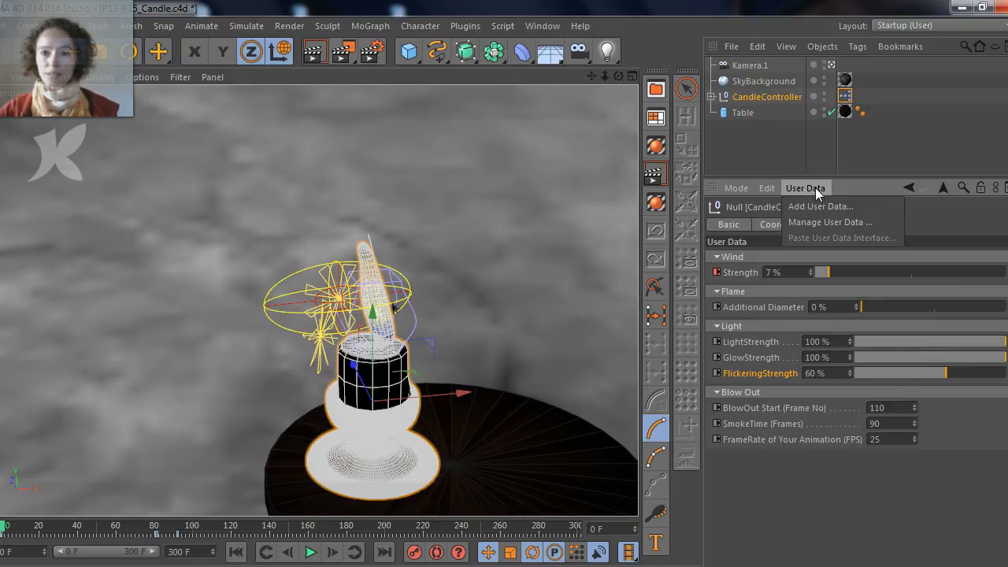
{"action": "left_click", "coordinate": [842, 224]}
{"action": "left_click", "coordinate": [455, 93]}
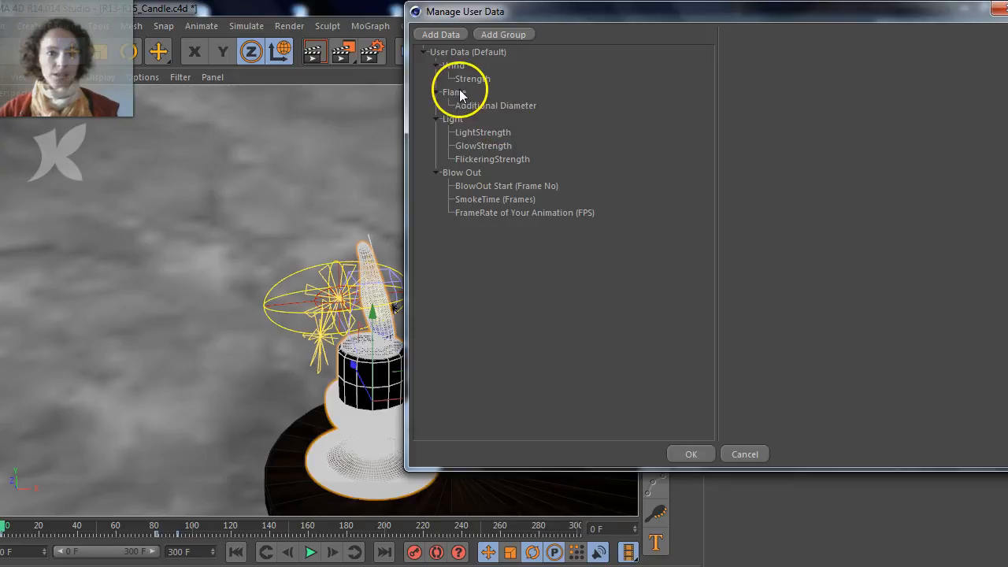
{"action": "left_click", "coordinate": [481, 106]}
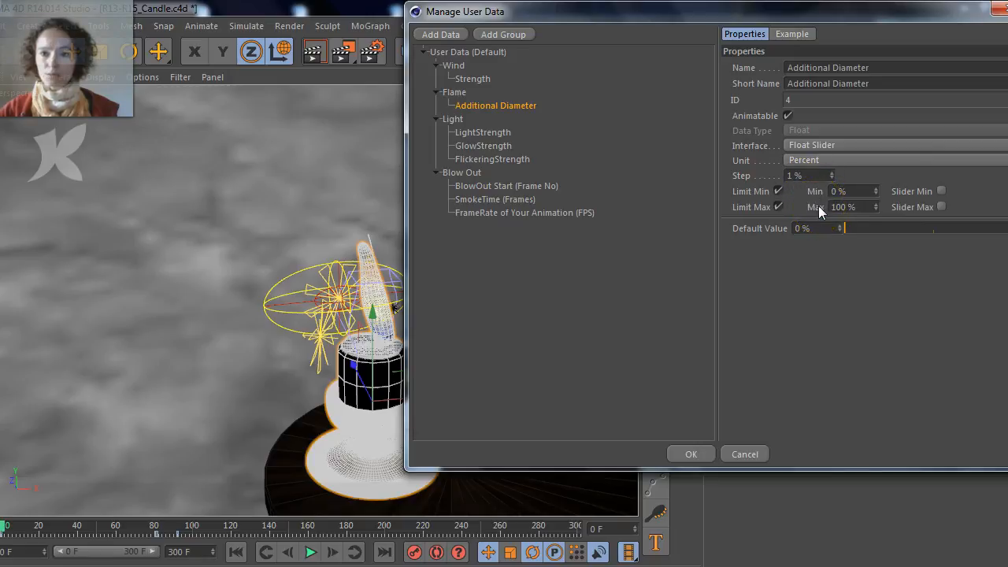
{"action": "left_click", "coordinate": [847, 206]}
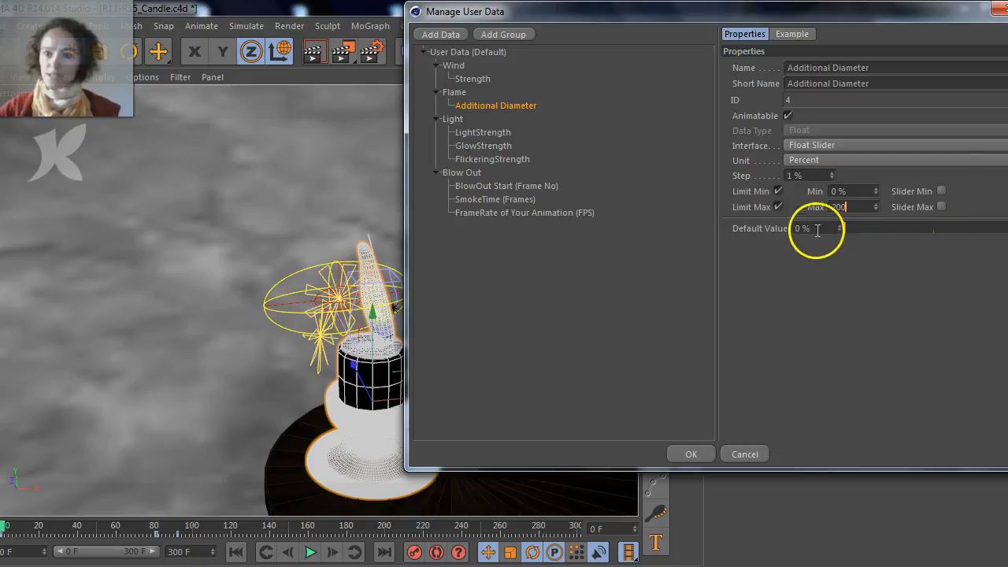
{"action": "left_click", "coordinate": [861, 207]}
{"action": "left_click", "coordinate": [854, 191]}
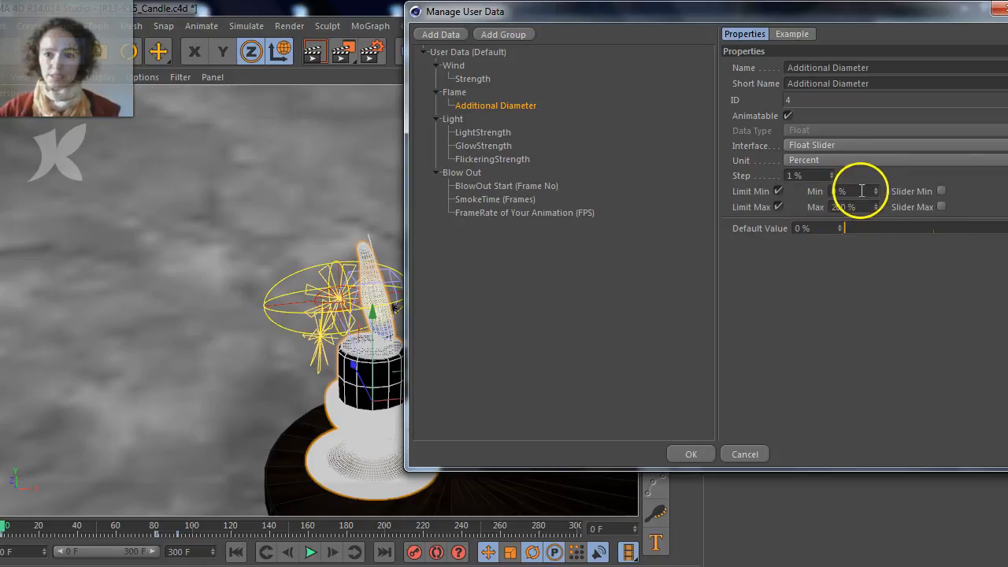
{"action": "type", "text": "-100"}
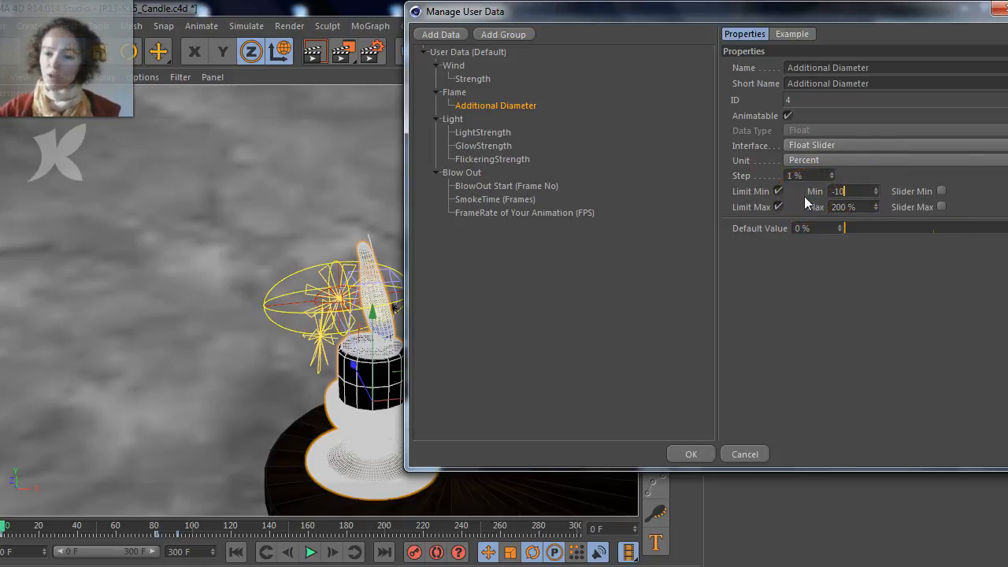
{"action": "key", "text": "Return"}
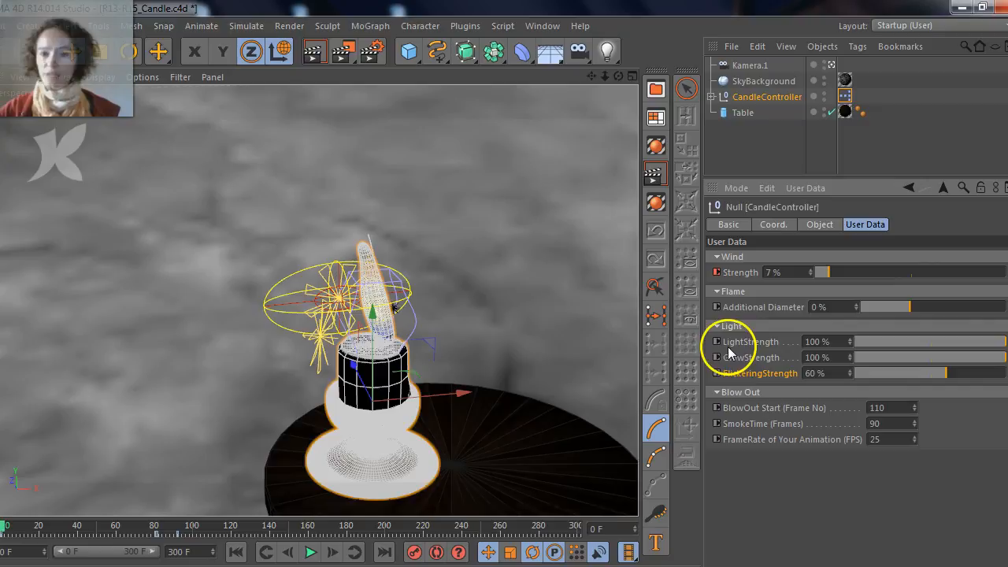
Test the flame's Additional Diameter at -100 % and return it to 0 %
{"action": "left_click_drag", "start_coordinate": [911, 307], "coordinate": [866, 306]}
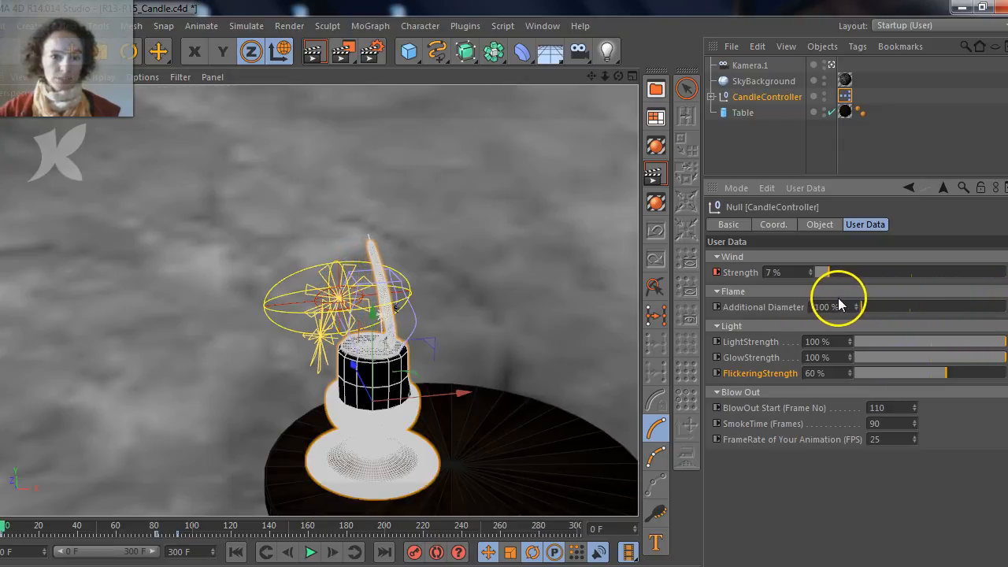
{"action": "left_click", "coordinate": [910, 310]}
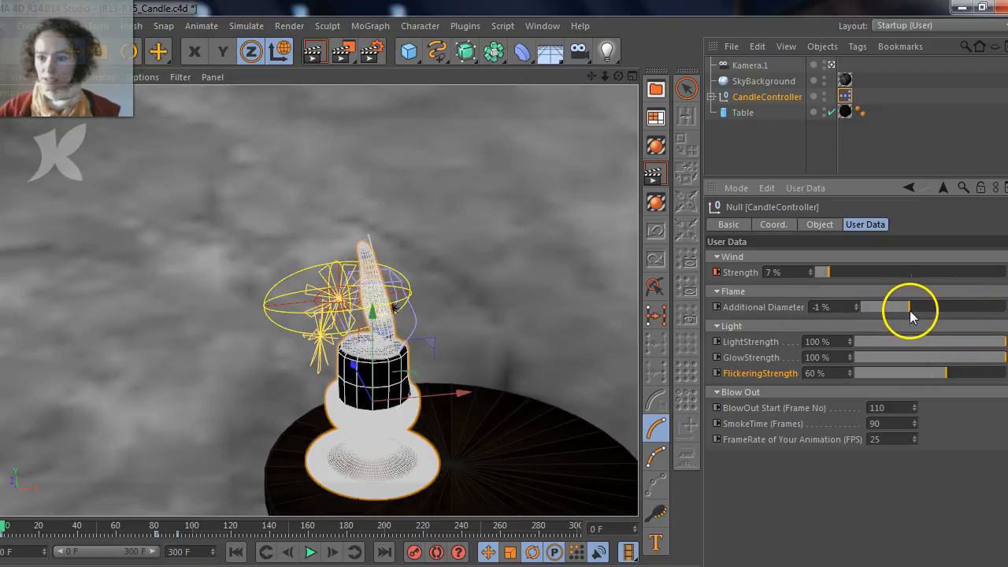
{"action": "left_click", "coordinate": [856, 305]}
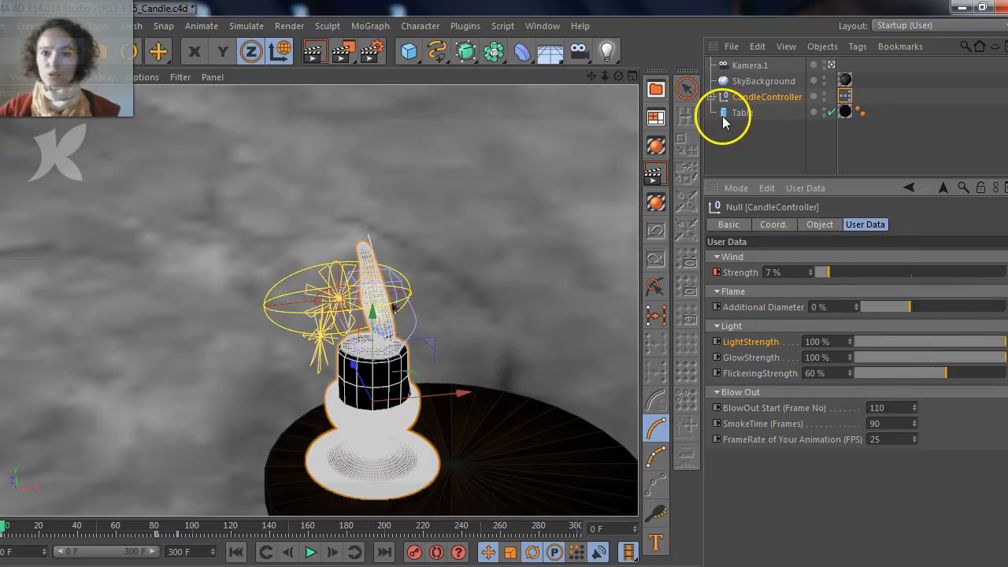
Inspect the general settings of the Licht light inside the CandleController hierarchy and reselect CandleController
{"action": "left_click", "coordinate": [711, 96]}
{"action": "left_click", "coordinate": [759, 133]}
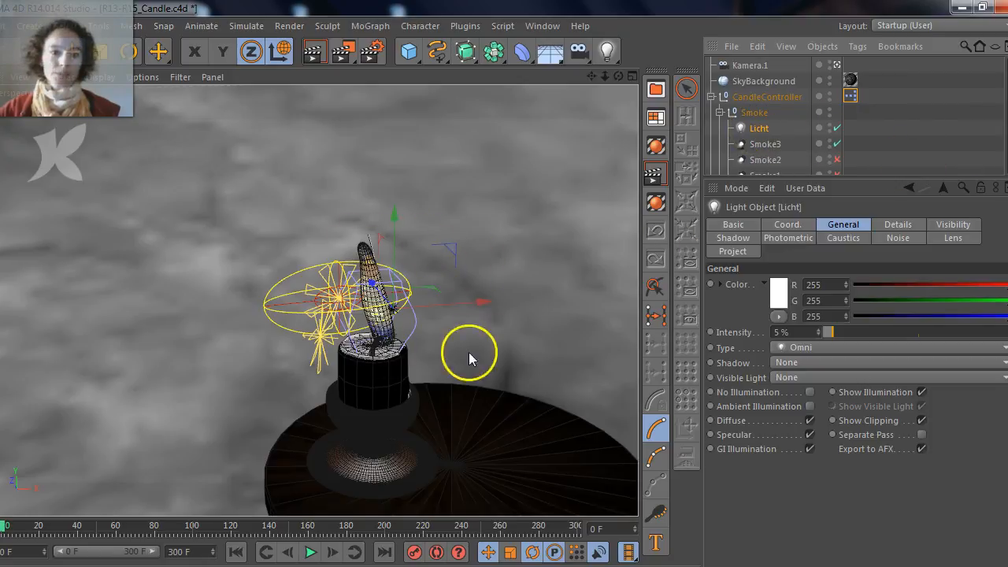
{"action": "left_click", "coordinate": [750, 97]}
Preview a render of the candle with LightStrength at 0 % and undo the change
{"action": "left_click_drag", "start_coordinate": [933, 342], "coordinate": [833, 339]}
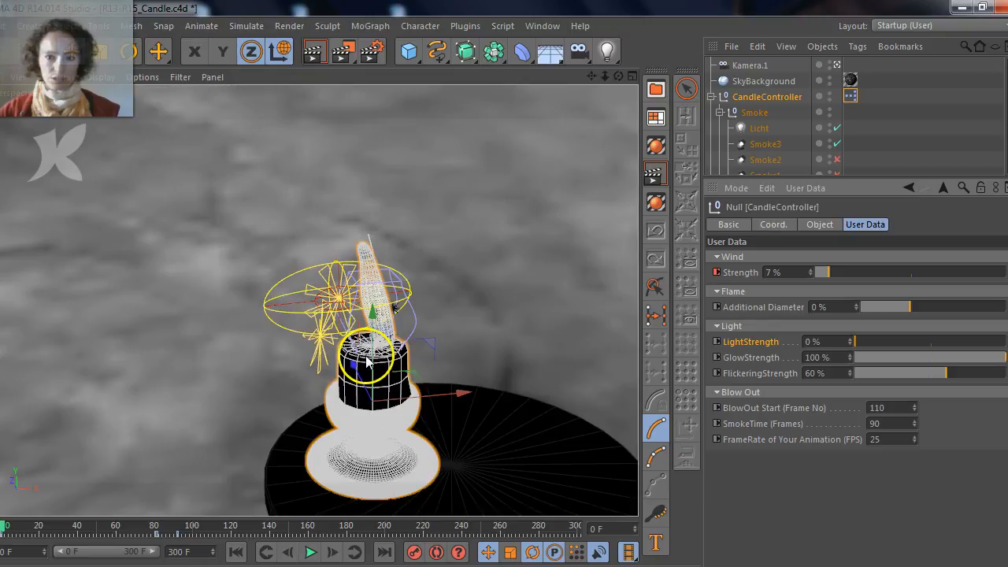
{"action": "key", "text": "ctrl+r"}
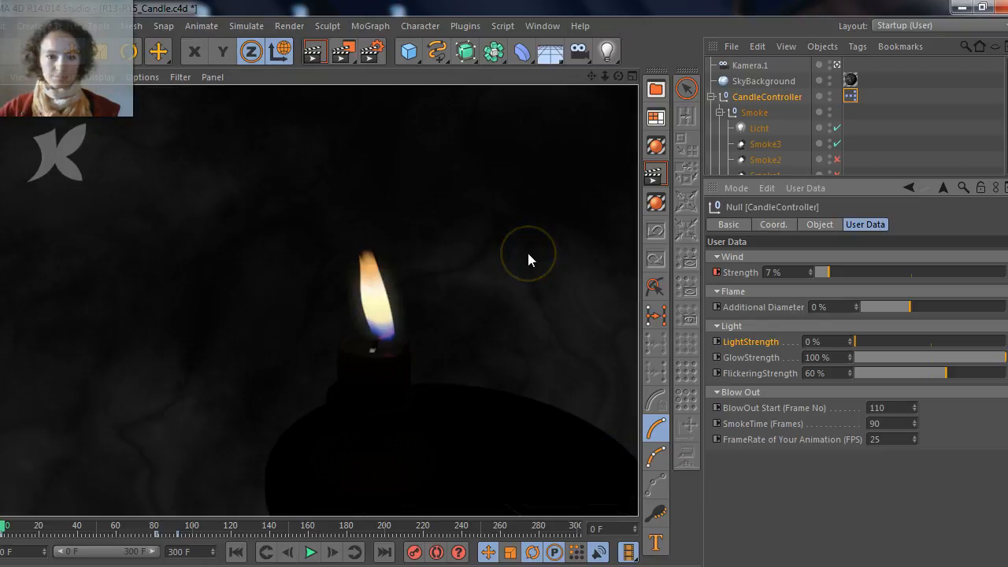
{"action": "key", "text": "ctrl+z"}
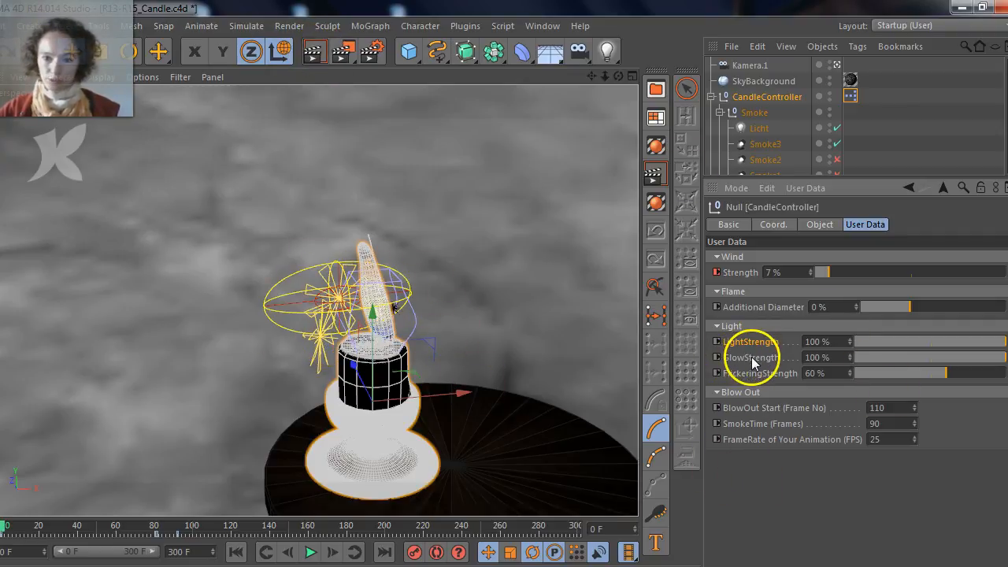
Compare view renders of the candle with GlowStrength at 100 % and at 0 %, and undo the glow change
{"action": "left_click", "coordinate": [279, 51]}
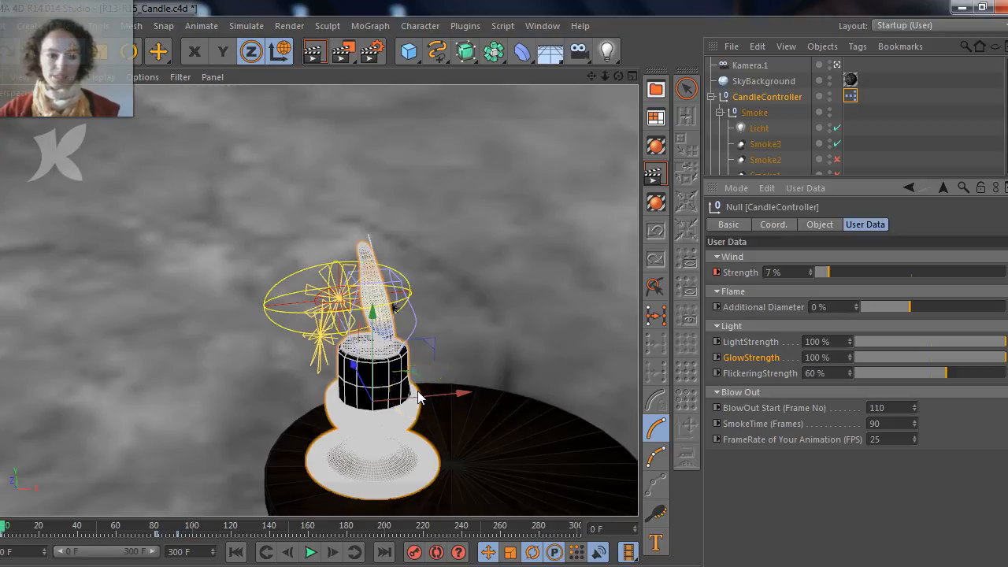
{"action": "key", "text": "ctrl+r"}
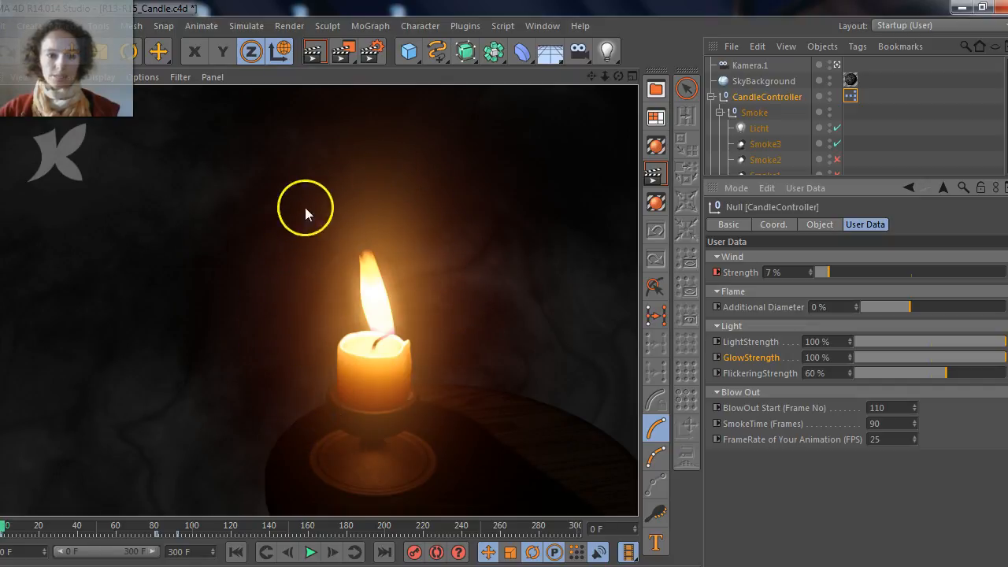
{"action": "left_click_drag", "start_coordinate": [888, 360], "coordinate": [842, 354]}
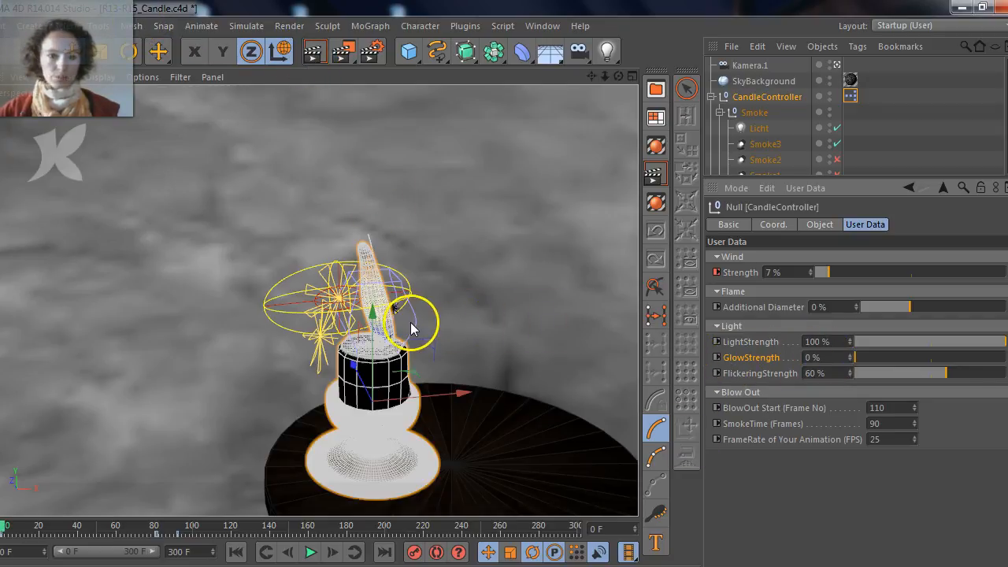
{"action": "key", "text": "ctrl+r"}
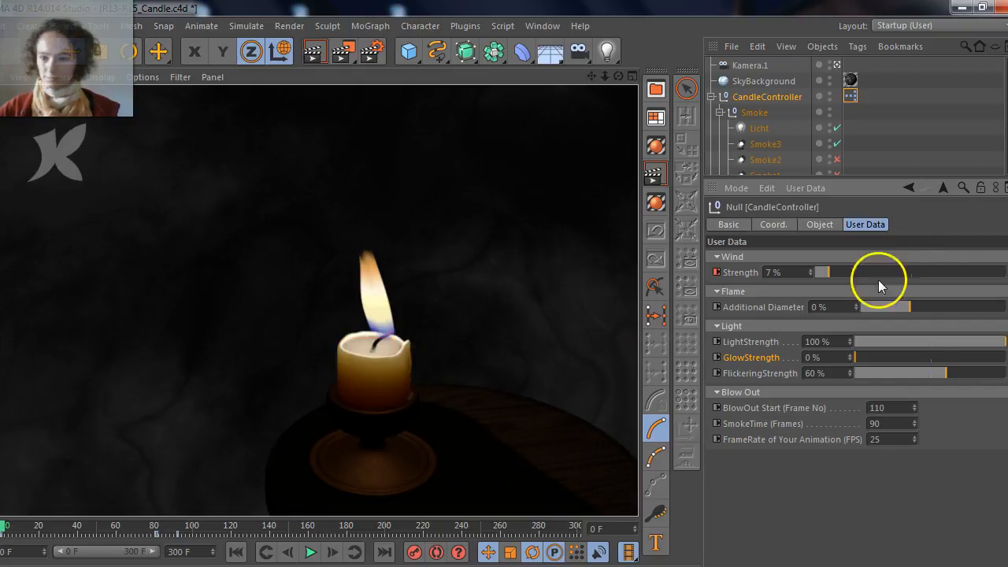
{"action": "key", "text": "ctrl+z"}
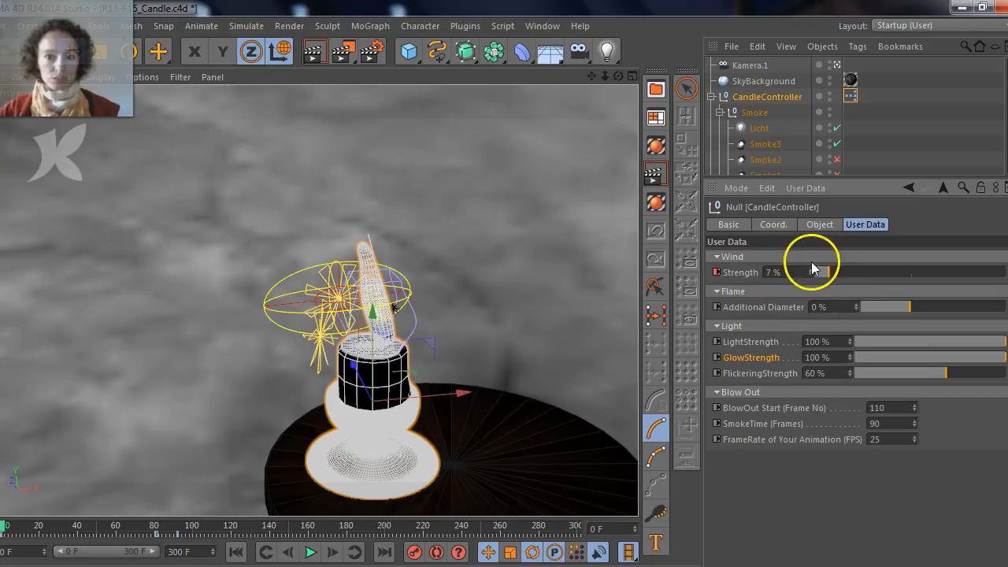
Examine CandleController's FlickeringStrength and SmokeTime (Frames) settings
{"action": "left_click", "coordinate": [771, 375]}
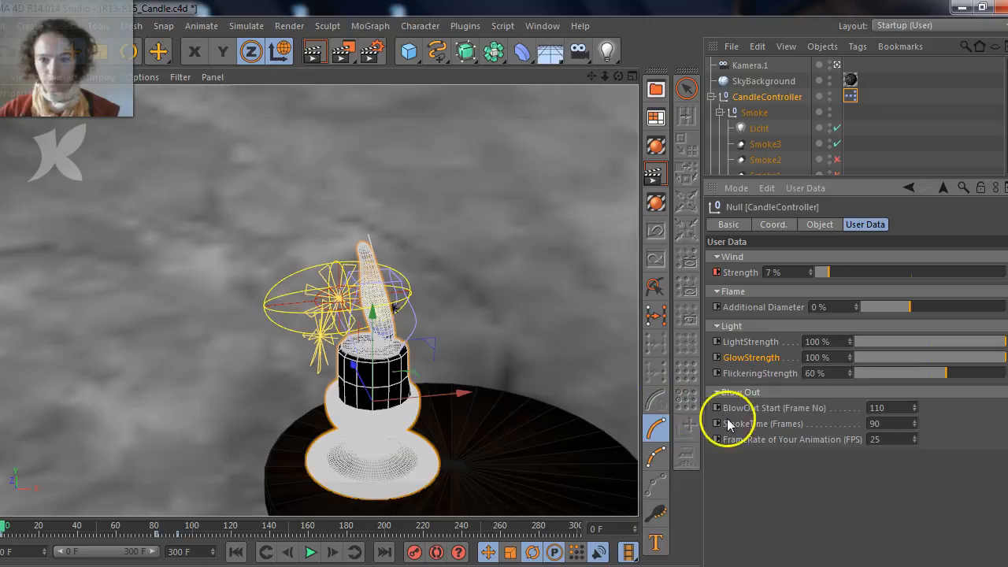
{"action": "double_click", "coordinate": [811, 372]}
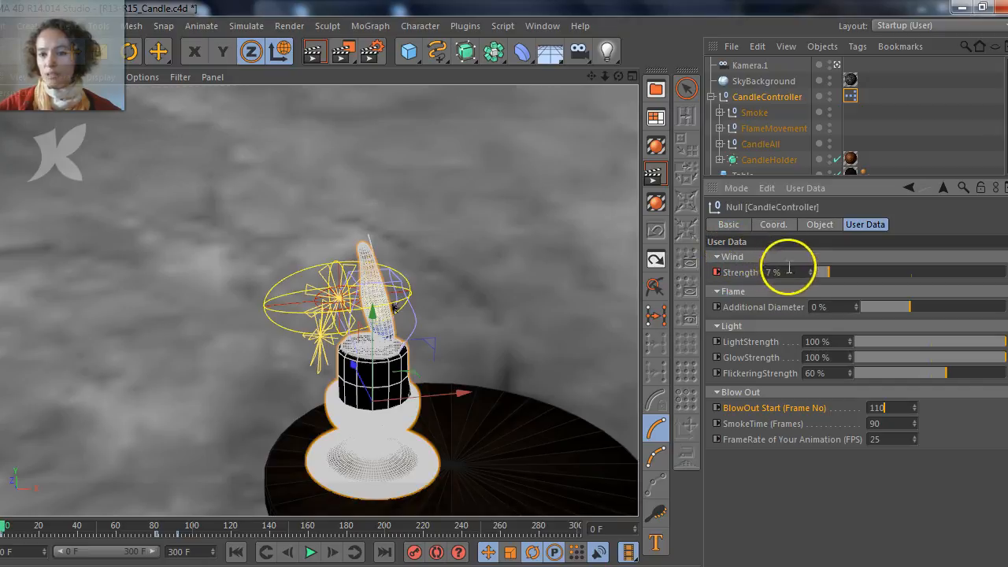
{"action": "left_click", "coordinate": [743, 428]}
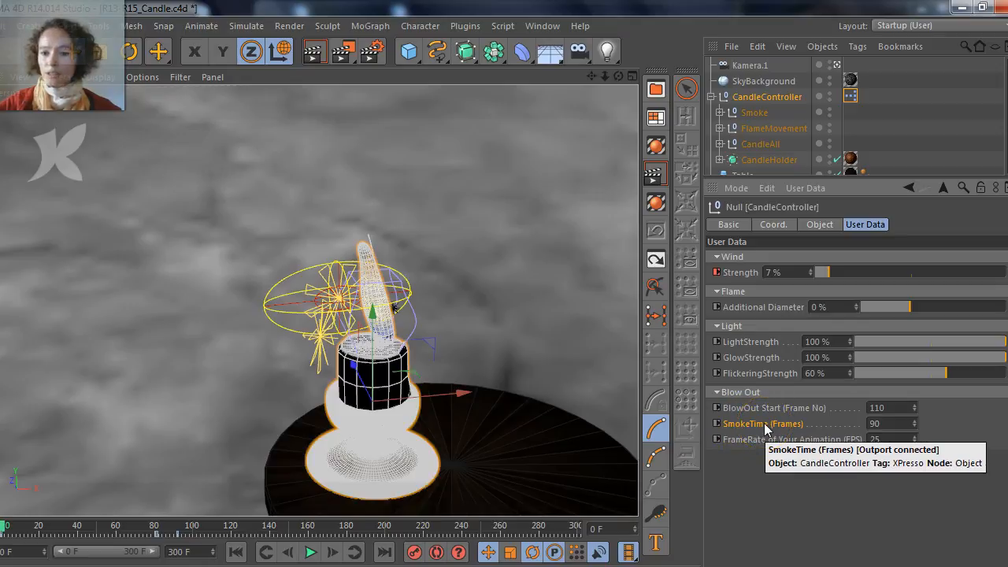
{"action": "double_click", "coordinate": [886, 427]}
{"action": "type", "text": "30"}
{"action": "key", "text": "Return"}
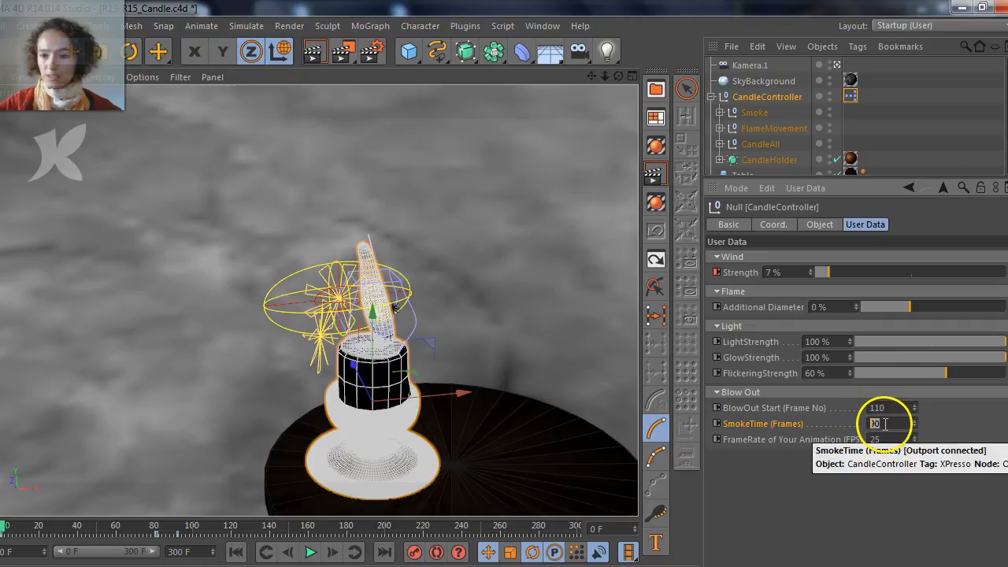
Set the project's frame rate to 30 FPS in the project settings
{"action": "left_click", "coordinate": [744, 441]}
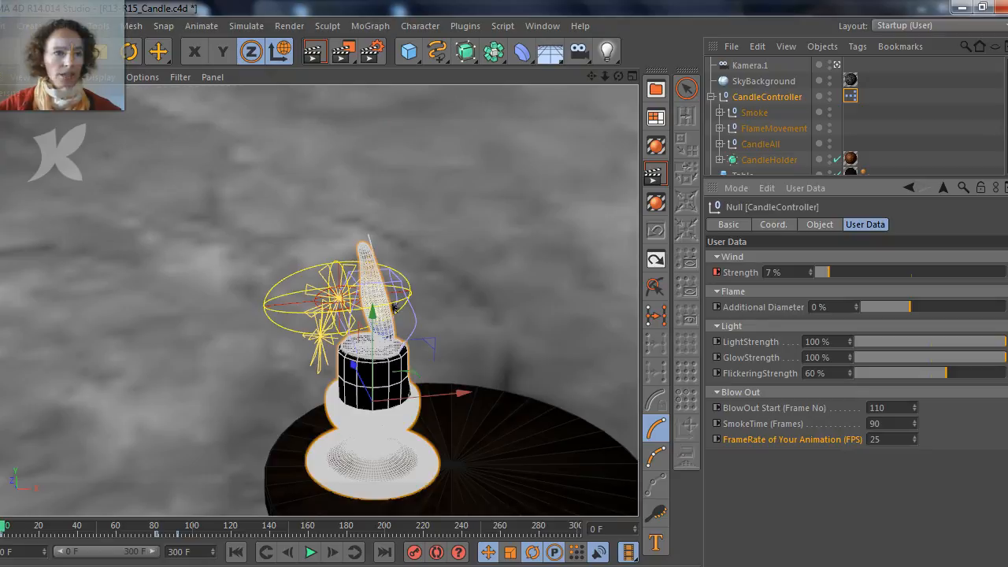
{"action": "left_click", "coordinate": [10, 28]}
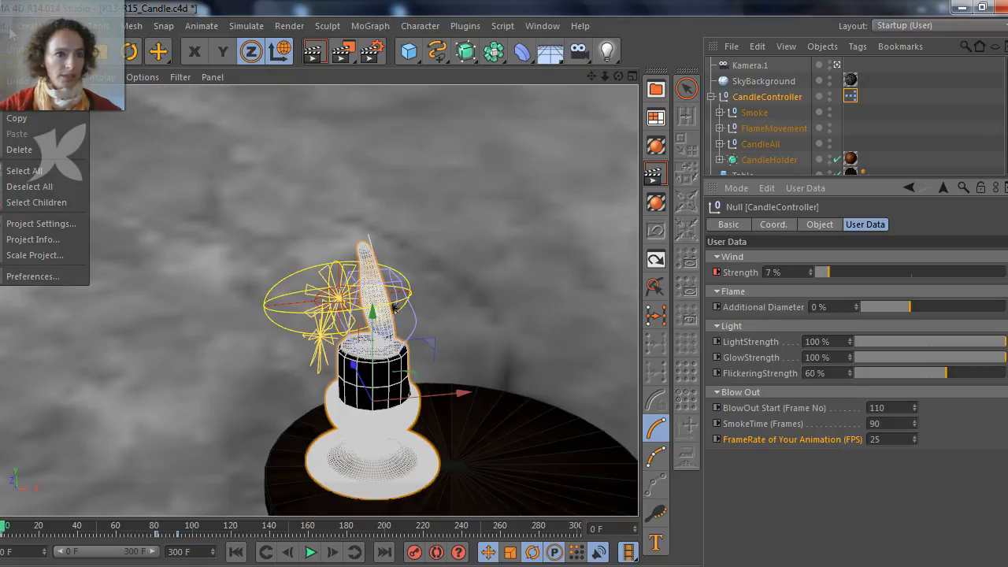
{"action": "left_click", "coordinate": [32, 224]}
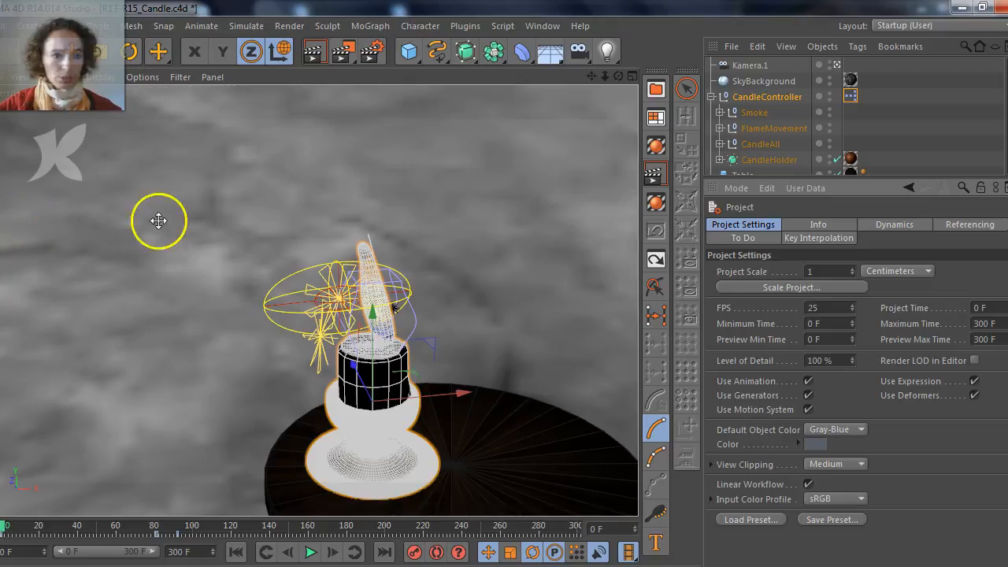
{"action": "left_click", "coordinate": [838, 309]}
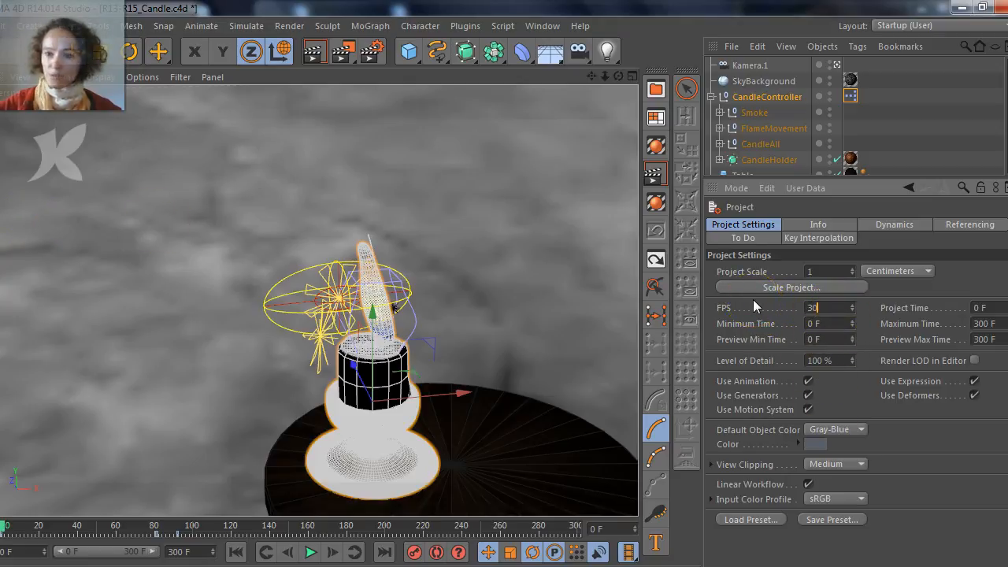
Set CandleController's FrameRate of Your Animation (FPS) to 30
{"action": "left_click", "coordinate": [752, 99]}
{"action": "left_click", "coordinate": [867, 439]}
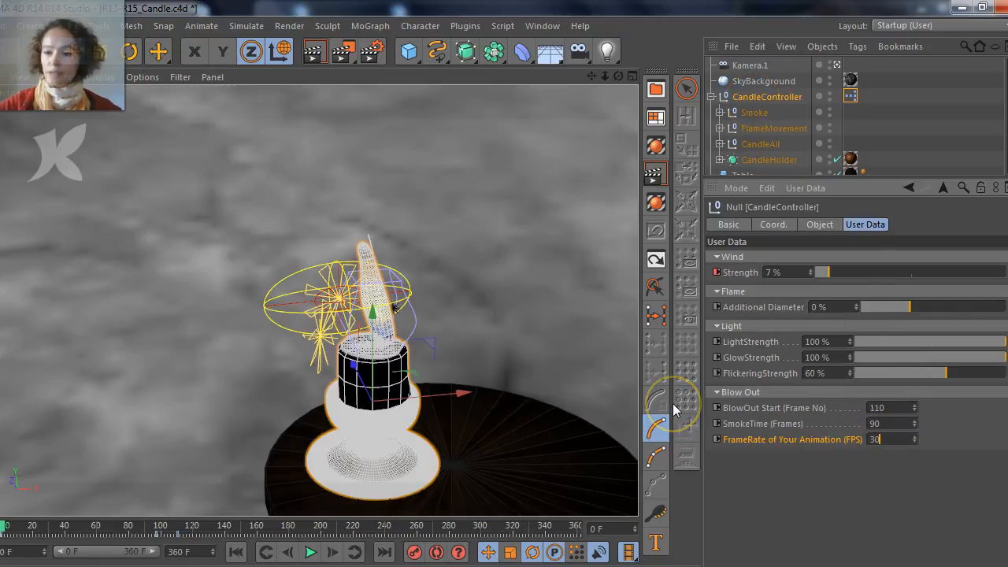
{"action": "left_click", "coordinate": [876, 423]}
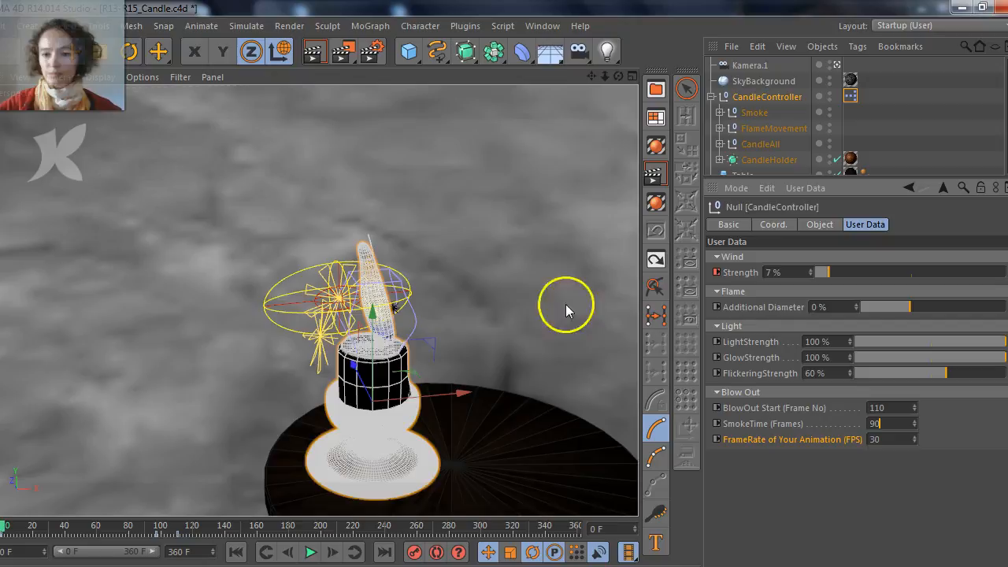